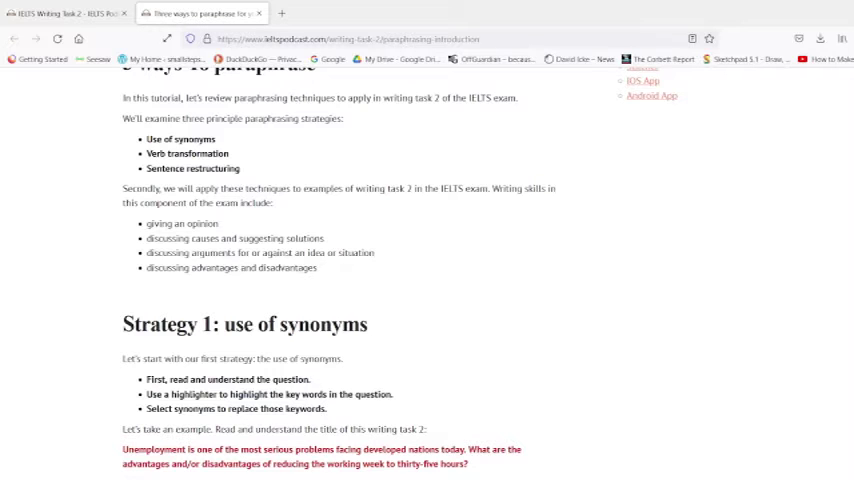
scroll(550, 231, down, 3)
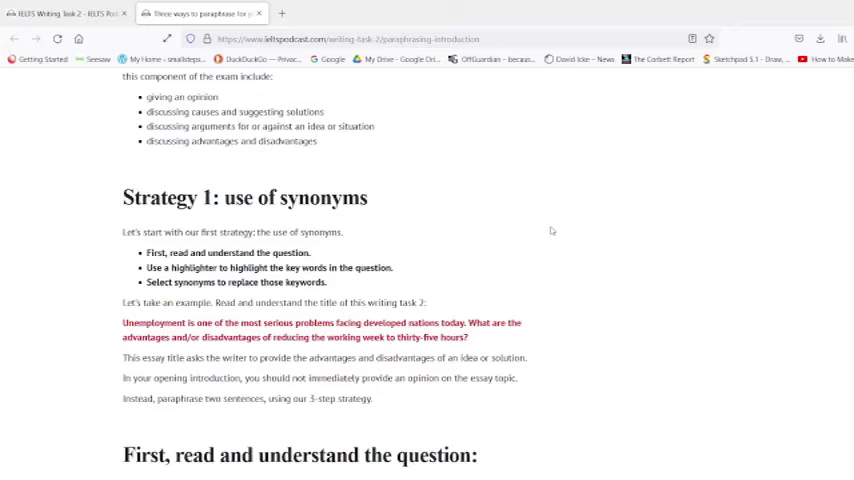
scroll(550, 231, up, 2)
scroll(550, 231, up, 3)
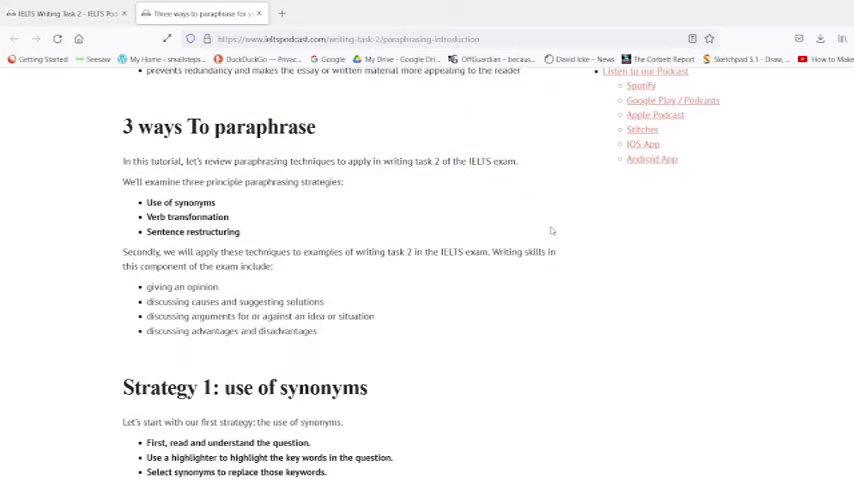
scroll(555, 245, up, 3)
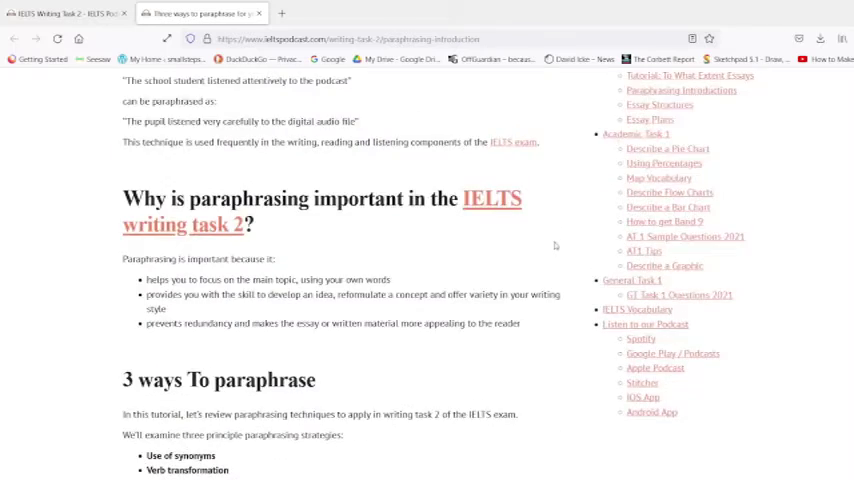
scroll(555, 245, up, 3)
scroll(555, 245, up, 2)
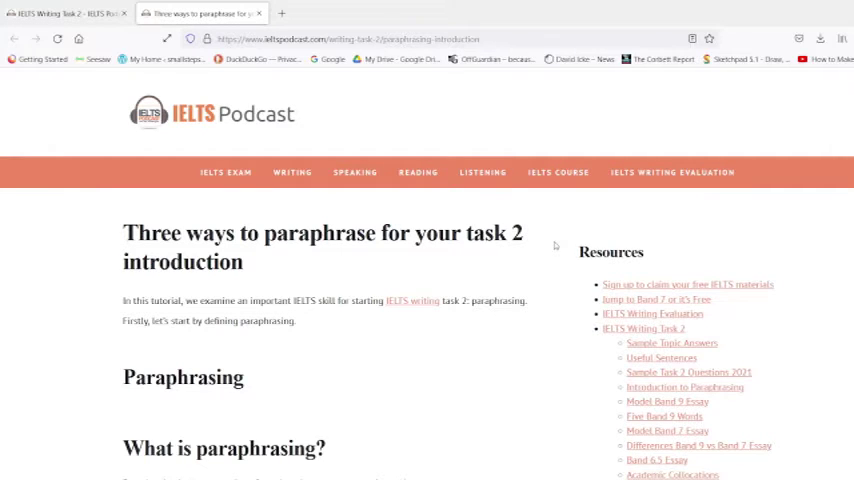
scroll(555, 245, down, 1)
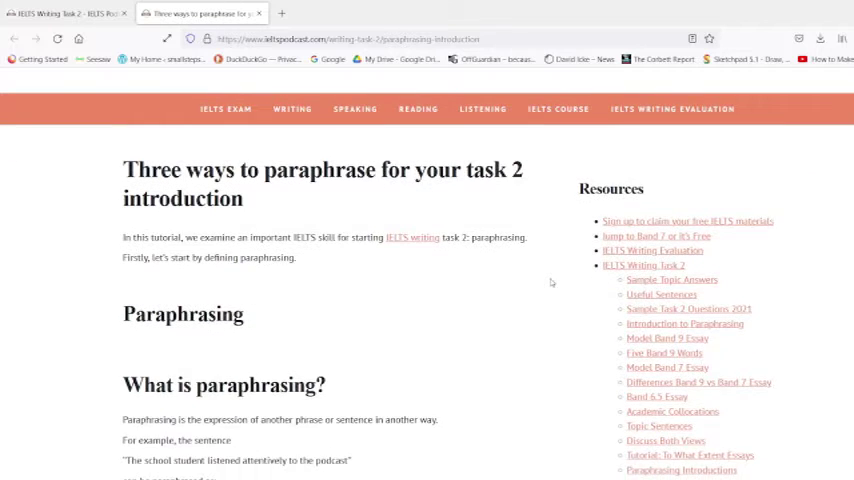
scroll(550, 283, up, 1)
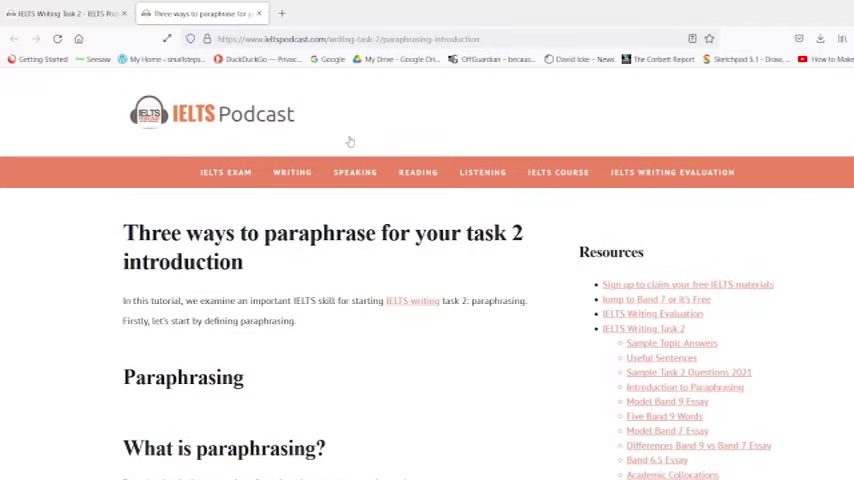
Switch back to the 'IELTS Writing Task 2' tab to view its mark allocation section
click(52, 14)
scroll(443, 316, up, 6)
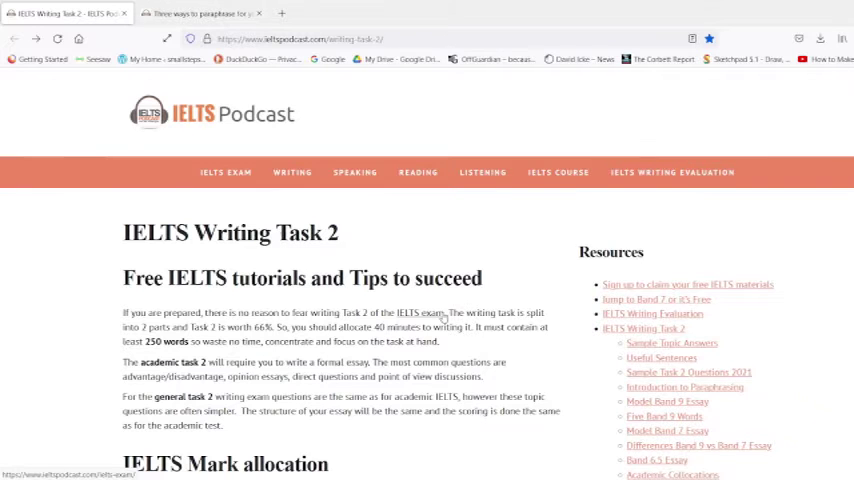
scroll(485, 349, down, 1)
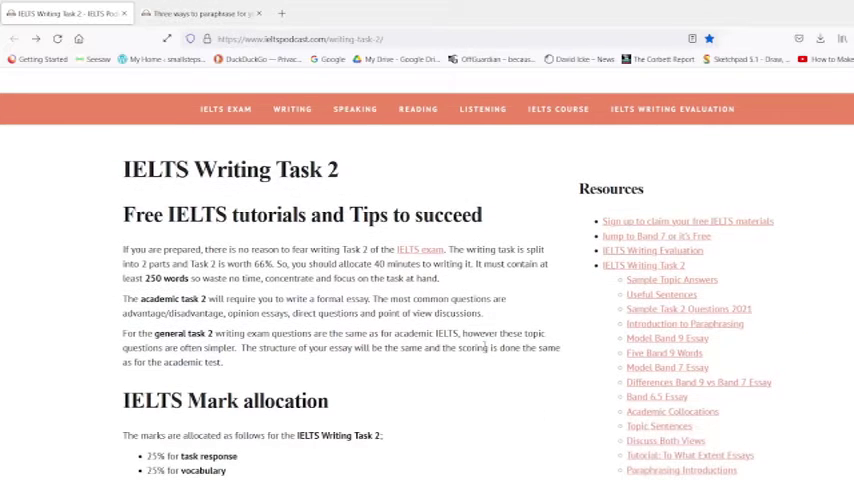
scroll(484, 349, down, 1)
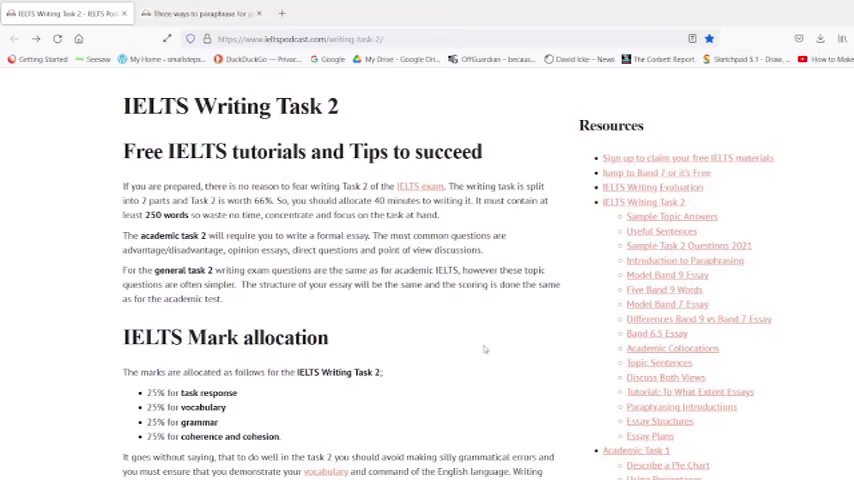
scroll(485, 349, down, 2)
scroll(485, 347, up, 3)
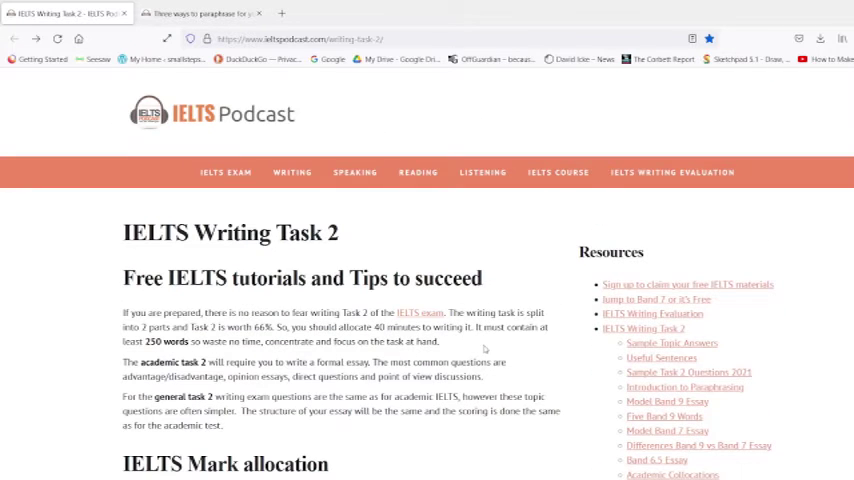